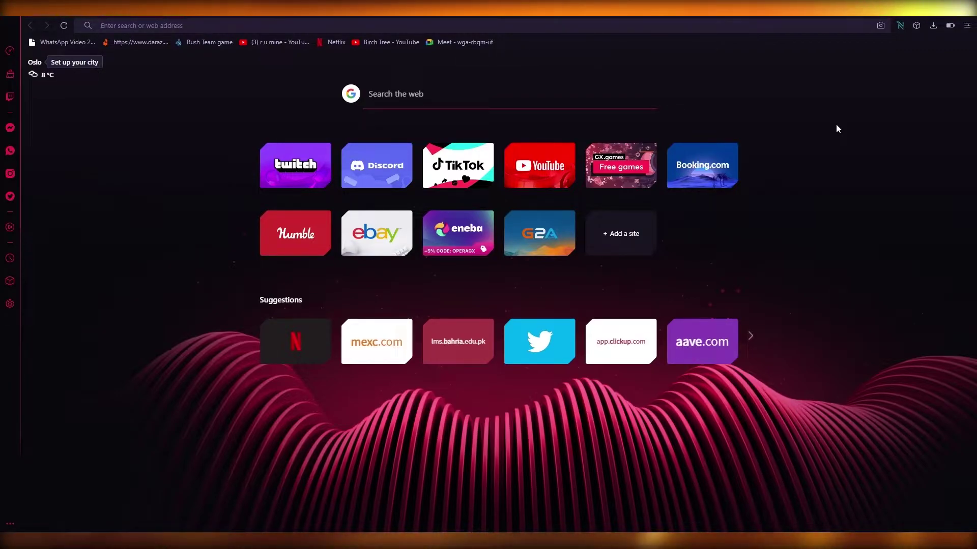
- Search Google for 'futures trading' and expand the futures contract answers
type("futu")
type("res")
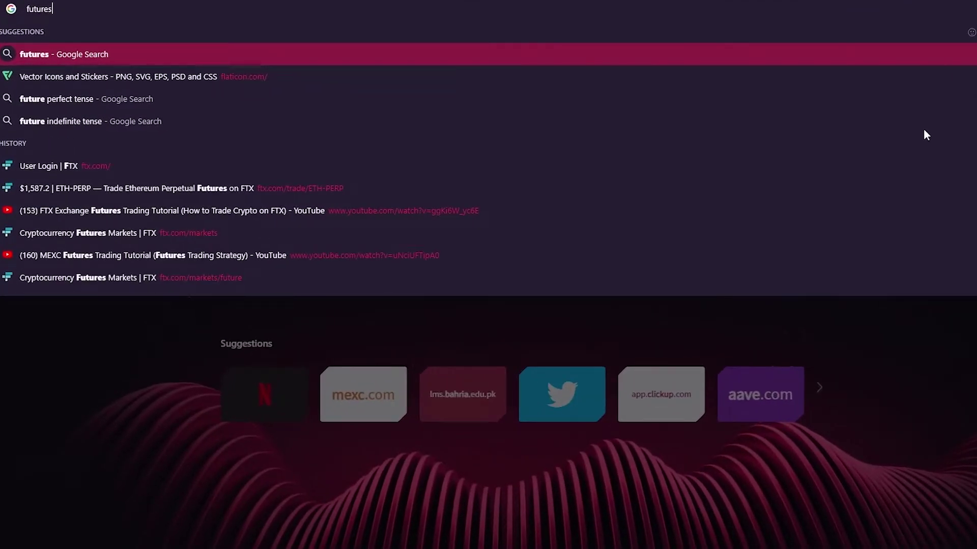
type(" trading")
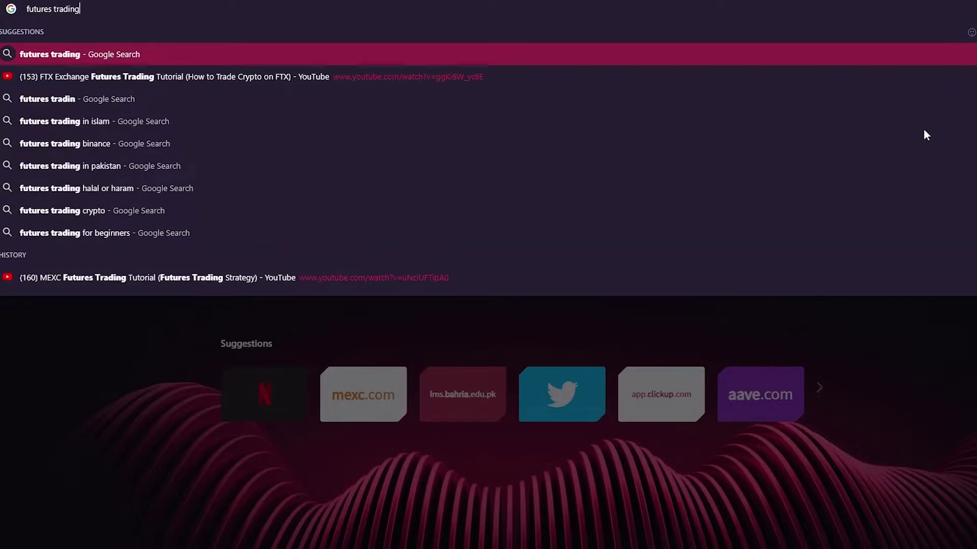
key("Return")
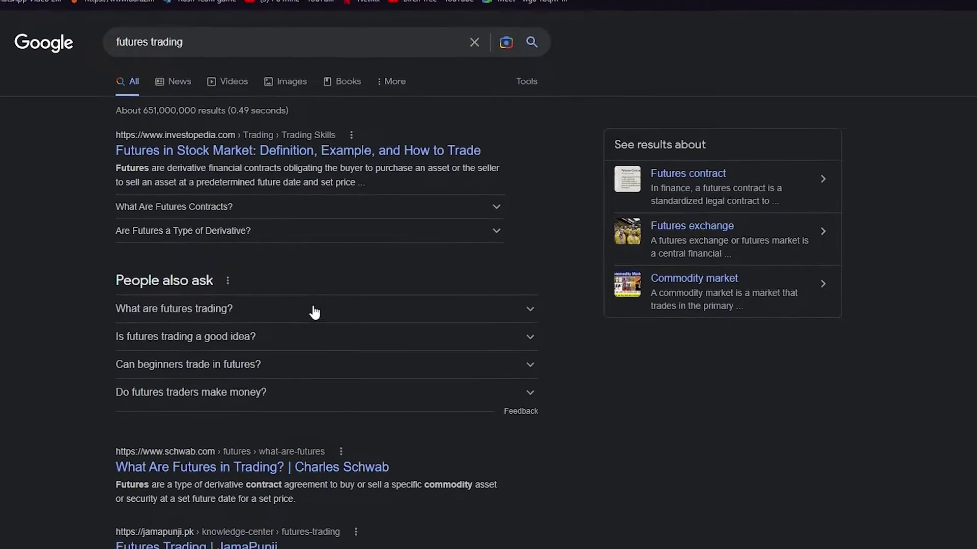
left_click(315, 227)
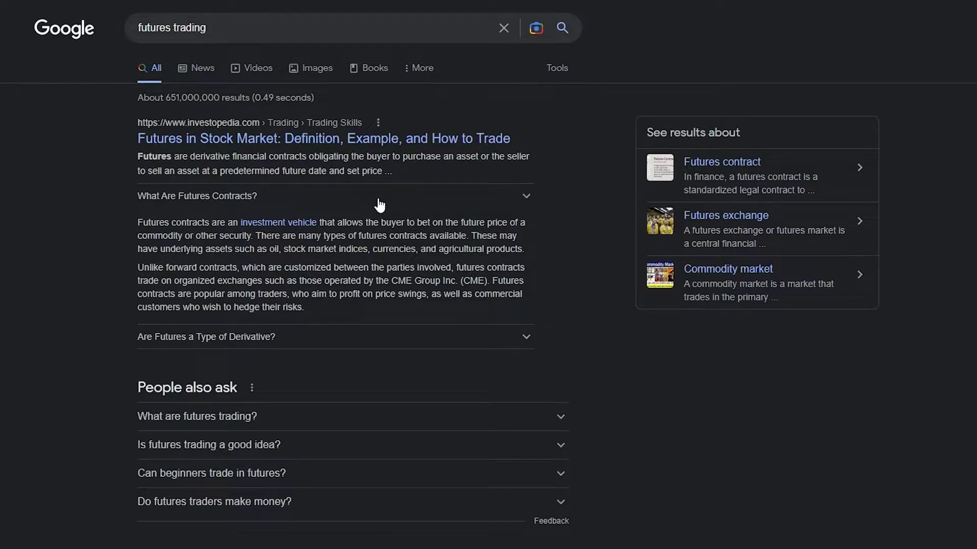
left_click(376, 202)
left_click(371, 301)
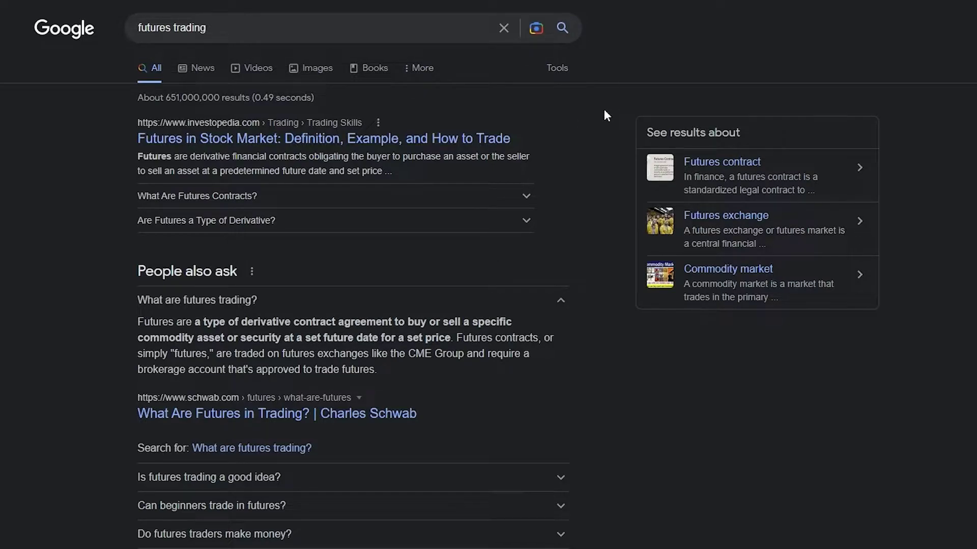
- Search for 'mexc' and open the MEXC exchange homepage from the results
key("ctrl+l")
type("mexc")
key("Return")
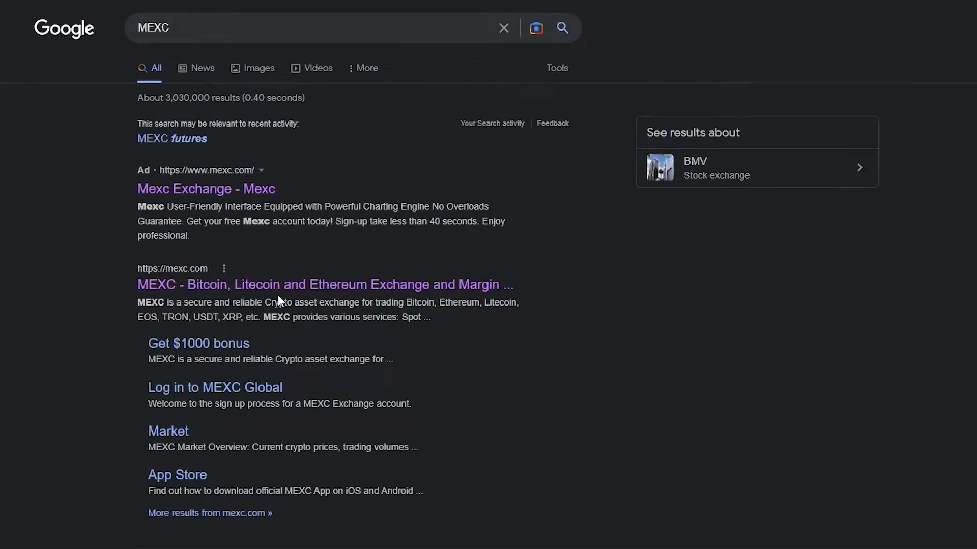
left_click(310, 286)
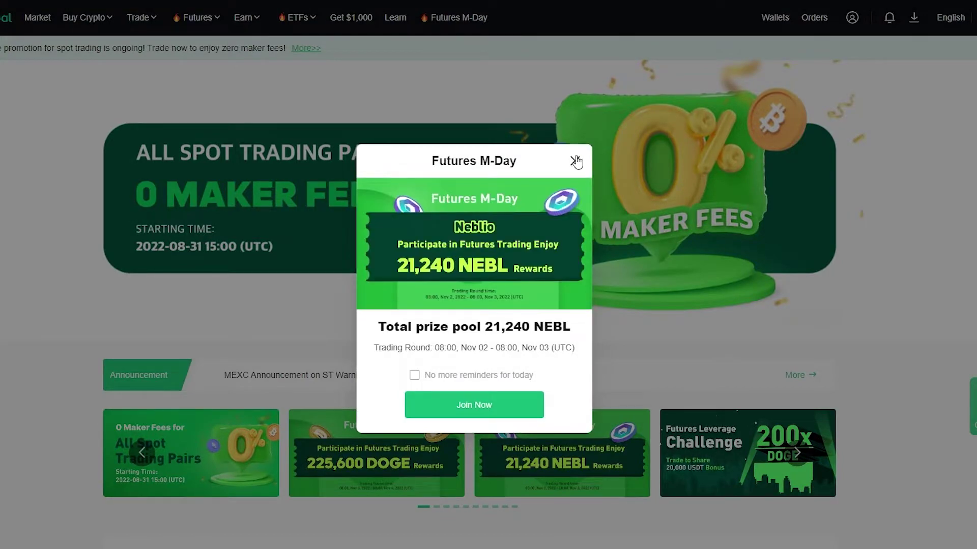
- Close the Futures M-Day promotion pop-up and scroll through the MEXC homepage
left_click(575, 161)
scroll(203, 290, "down", 15)
scroll(203, 289, "up", 10)
scroll(203, 290, "down", 20)
scroll(203, 289, "up", 10)
scroll(203, 289, "up", 15)
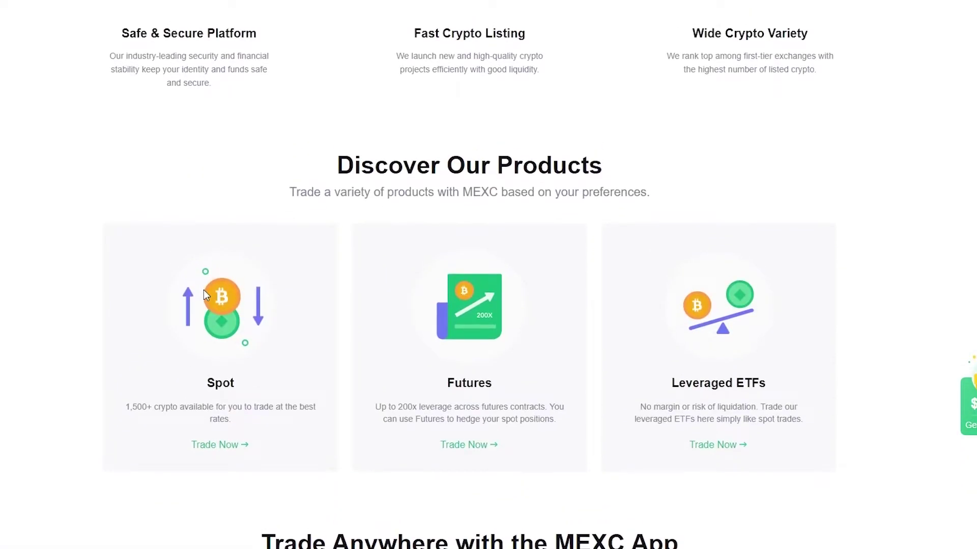
scroll(204, 290, "down", 8)
scroll(203, 291, "down", 1)
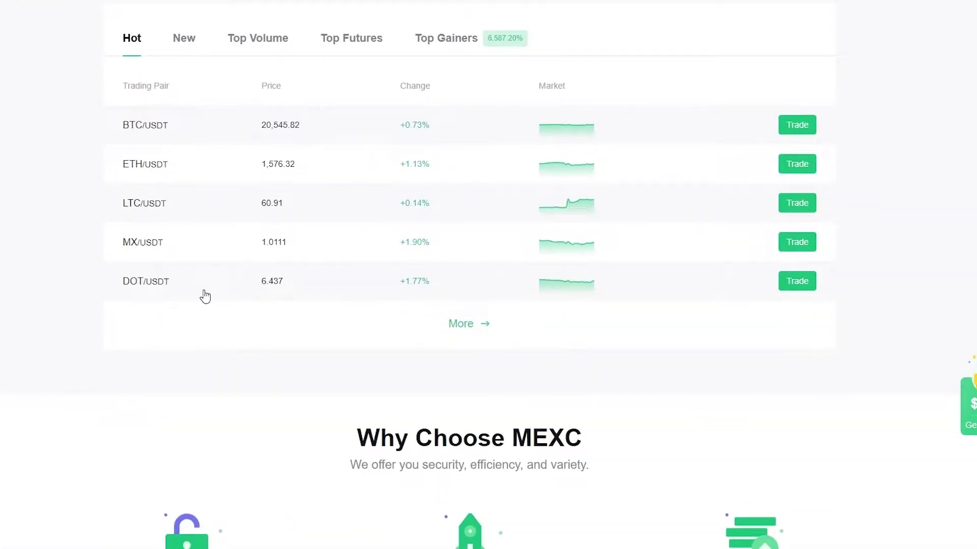
scroll(5, 113, "down", 4)
scroll(5, 114, "up", 9)
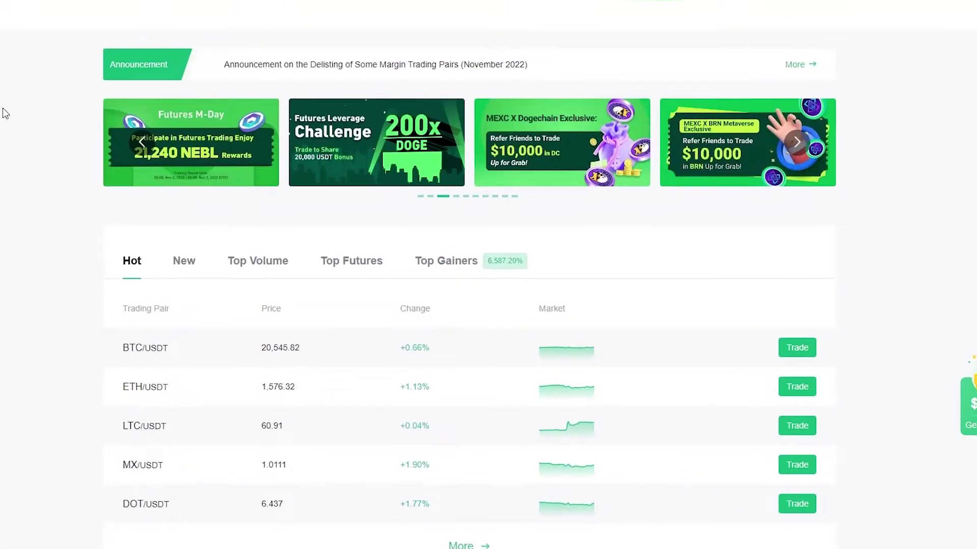
scroll(5, 113, "down", 3)
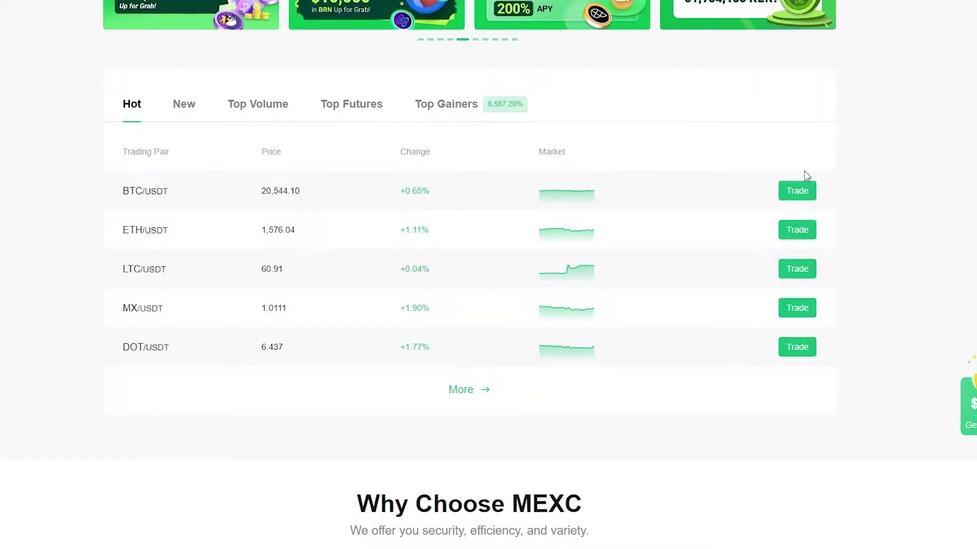
- Switch the homepage market table to Top Gainers, then to Top Futures
left_click(432, 101)
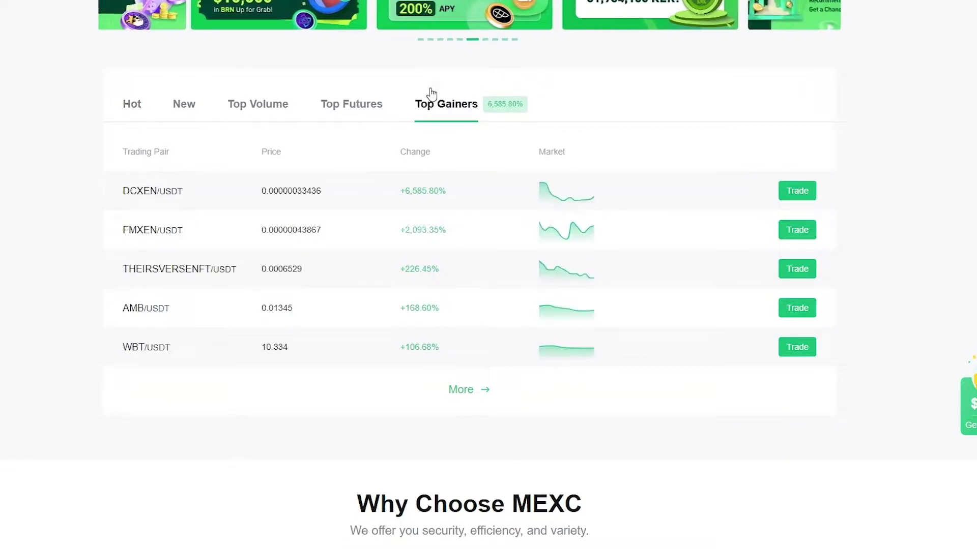
left_click(364, 109)
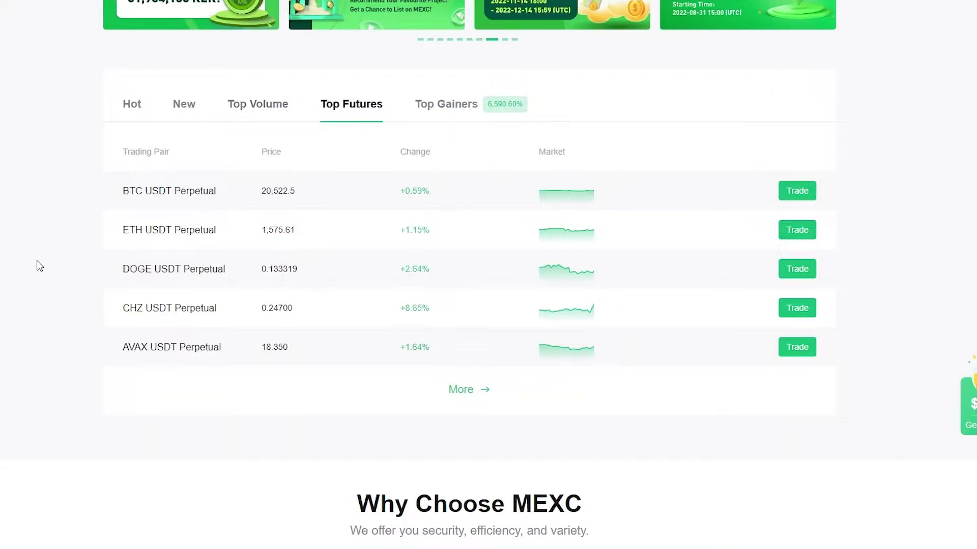
scroll(35, 266, "down", 10)
scroll(39, 265, "up", 2)
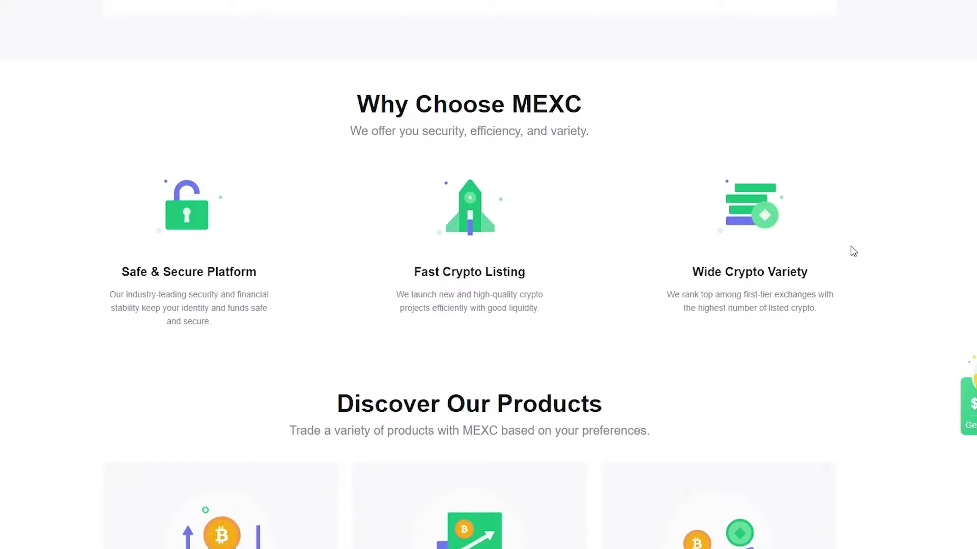
scroll(853, 252, "up", 15)
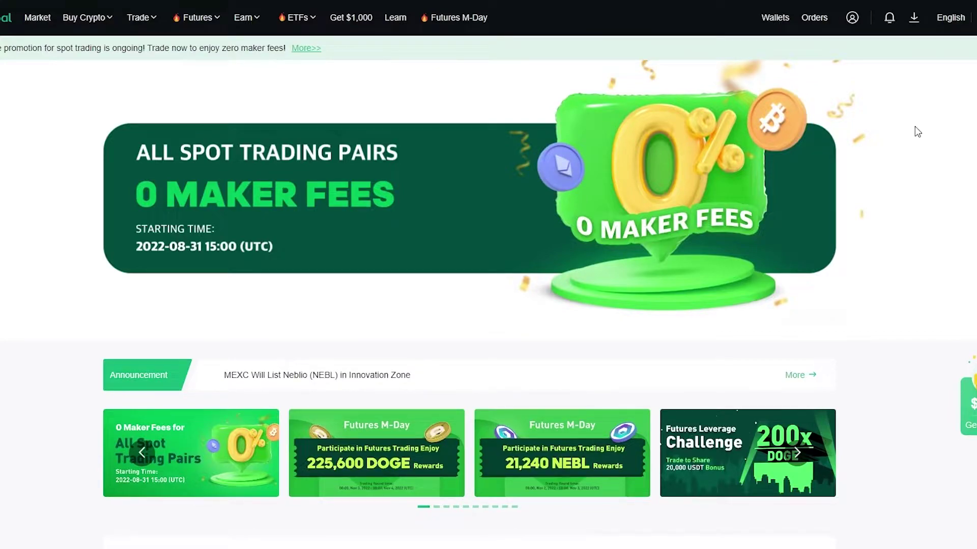
- Open and close the trading Preferences panel, then bring up the account dropdown
mouse_move(853, 19)
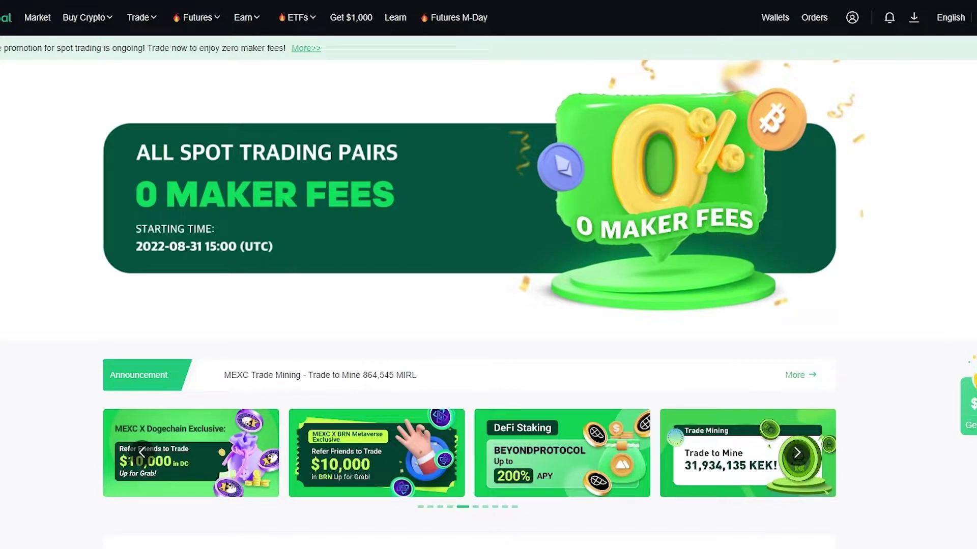
left_click(964, 20)
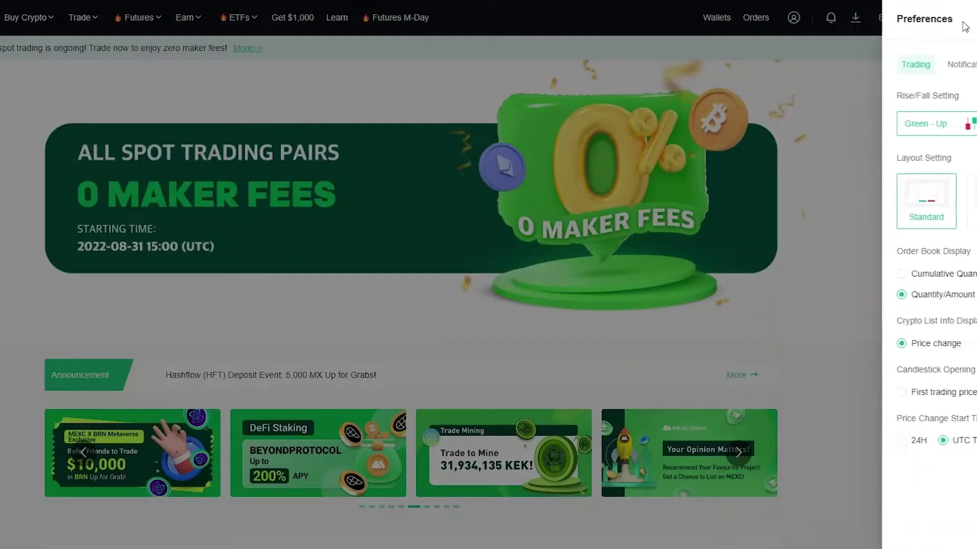
left_click(699, 145)
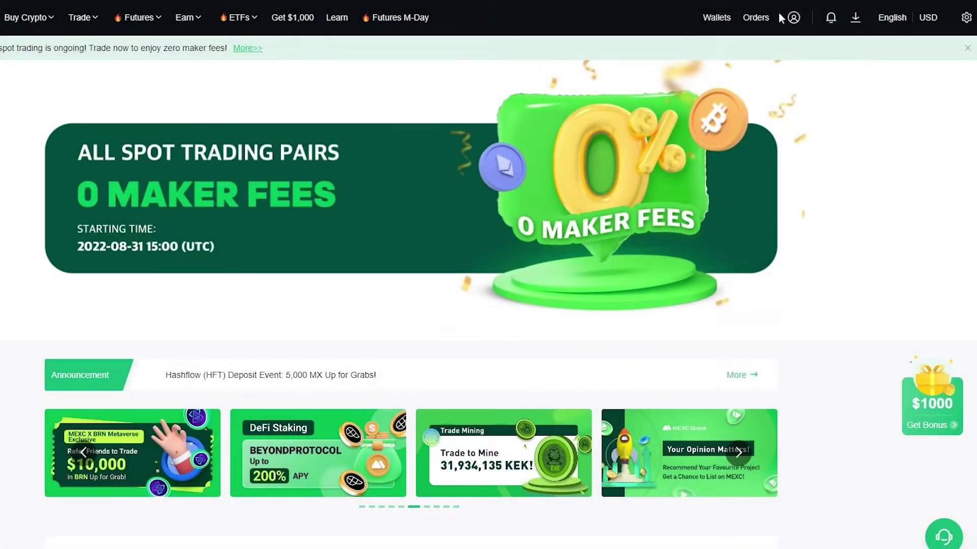
mouse_move(794, 18)
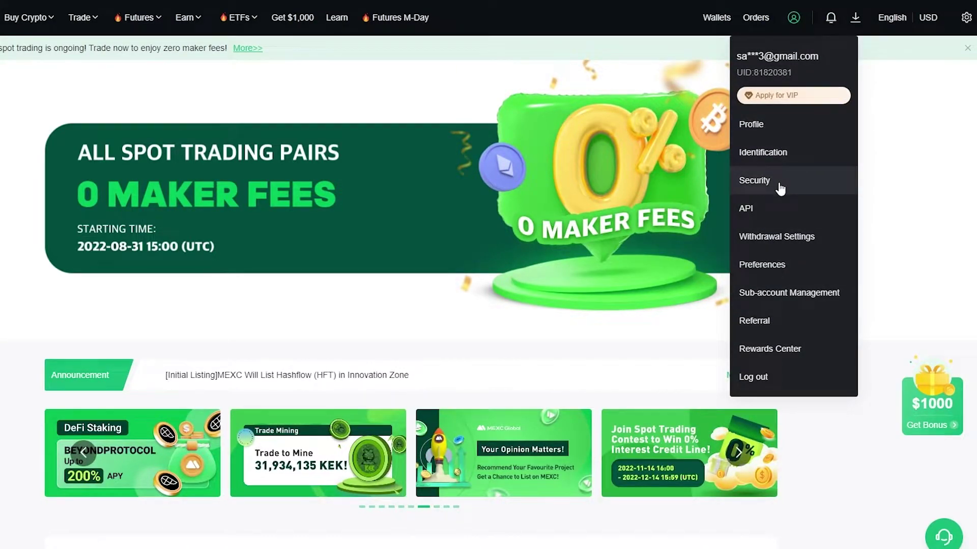
- Open account Security settings and scroll through its verification options and risk level
left_click(780, 188)
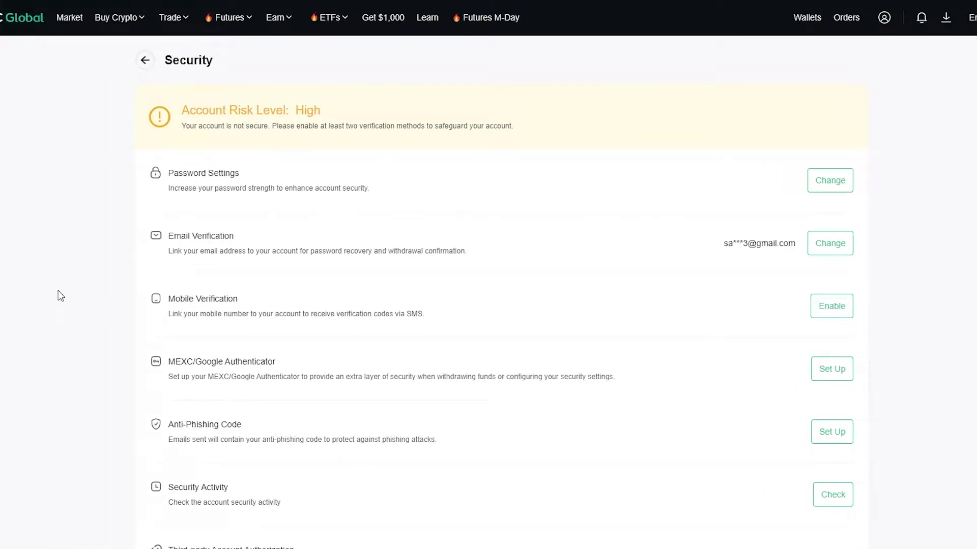
scroll(58, 290, "down", 2)
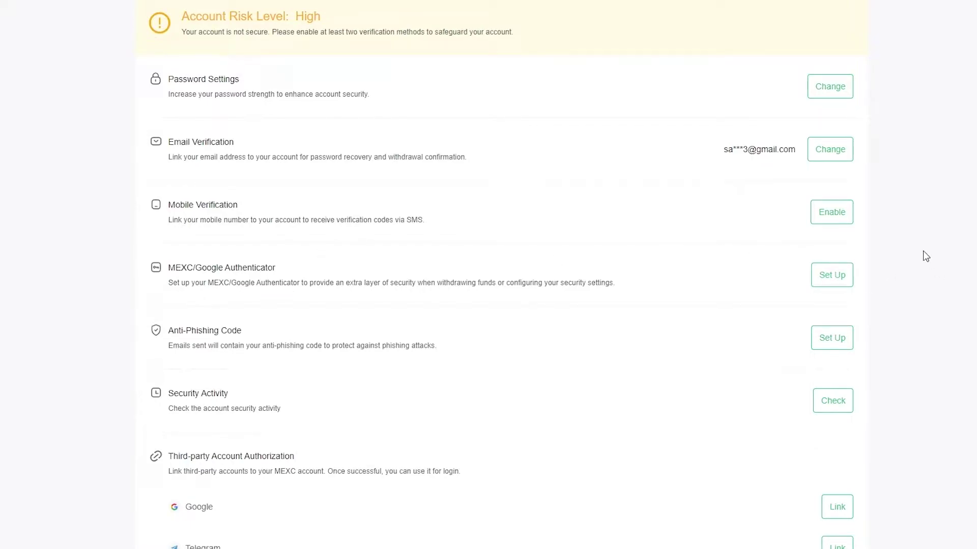
scroll(913, 233, "up", 2)
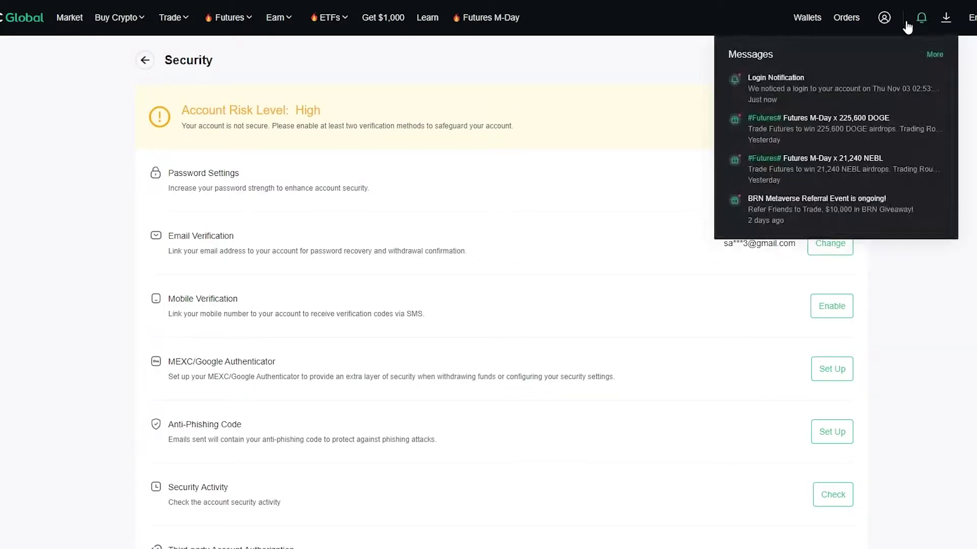
mouse_move(884, 17)
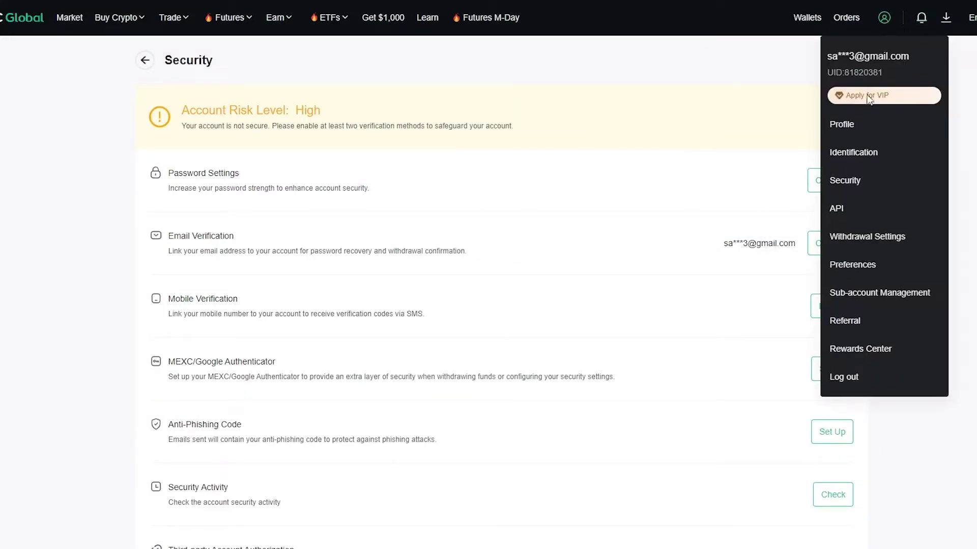
left_click(877, 248)
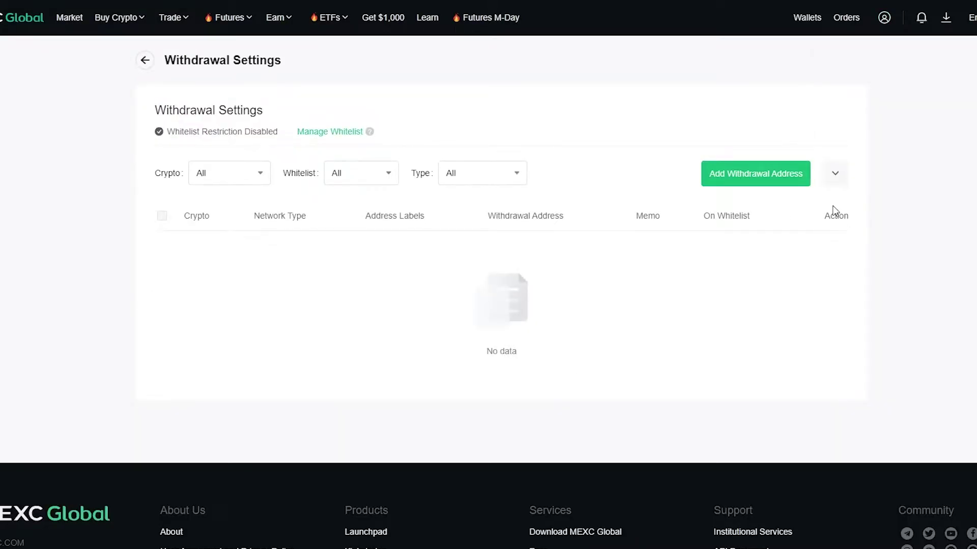
left_click(787, 178)
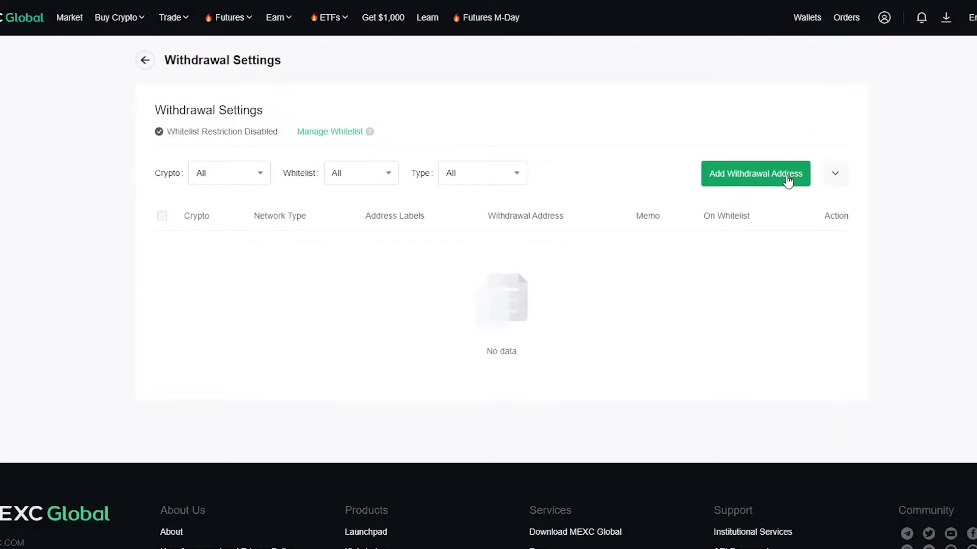
left_click(465, 189)
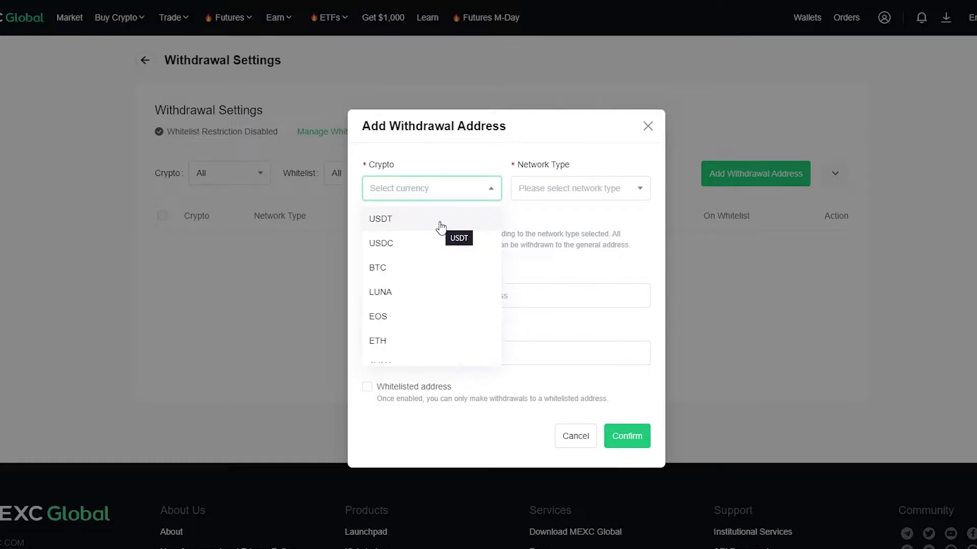
left_click(559, 227)
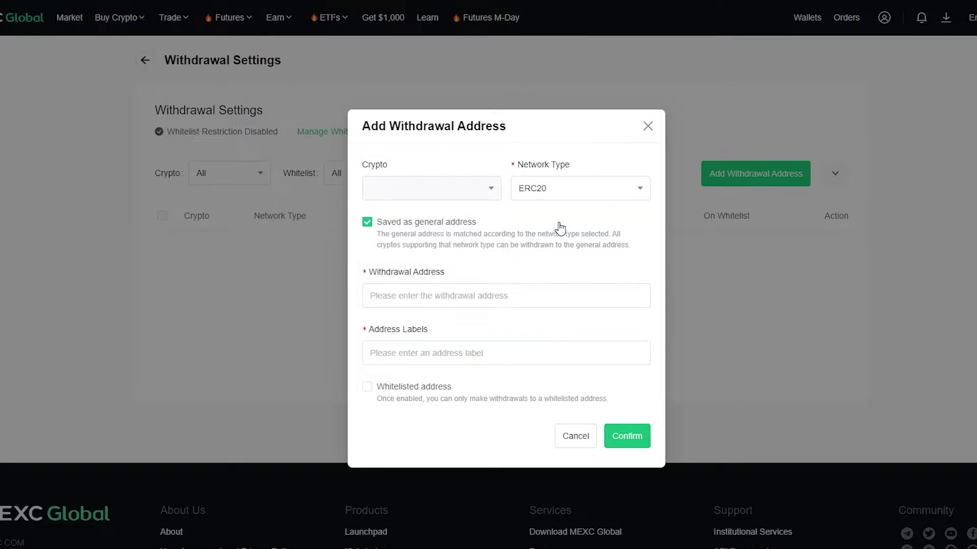
left_click(519, 244)
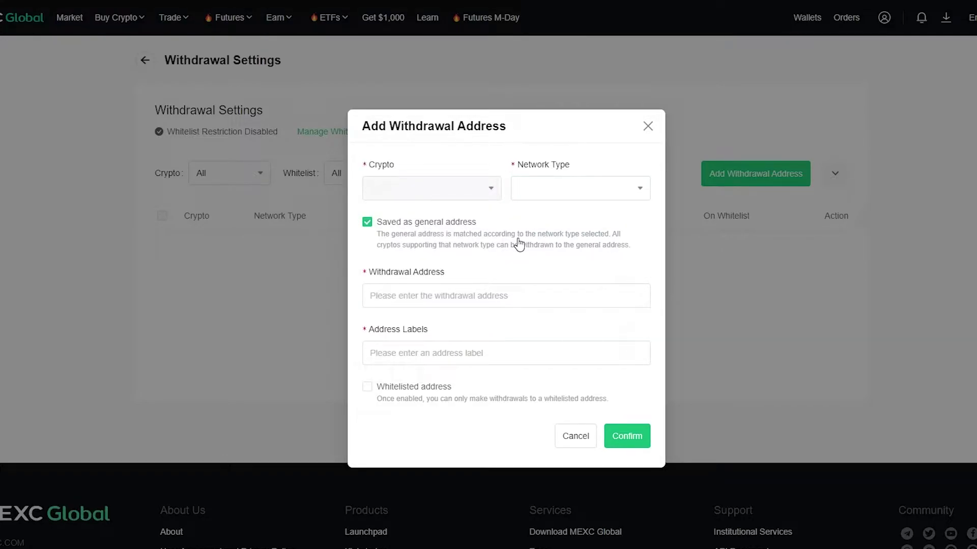
left_click(488, 302)
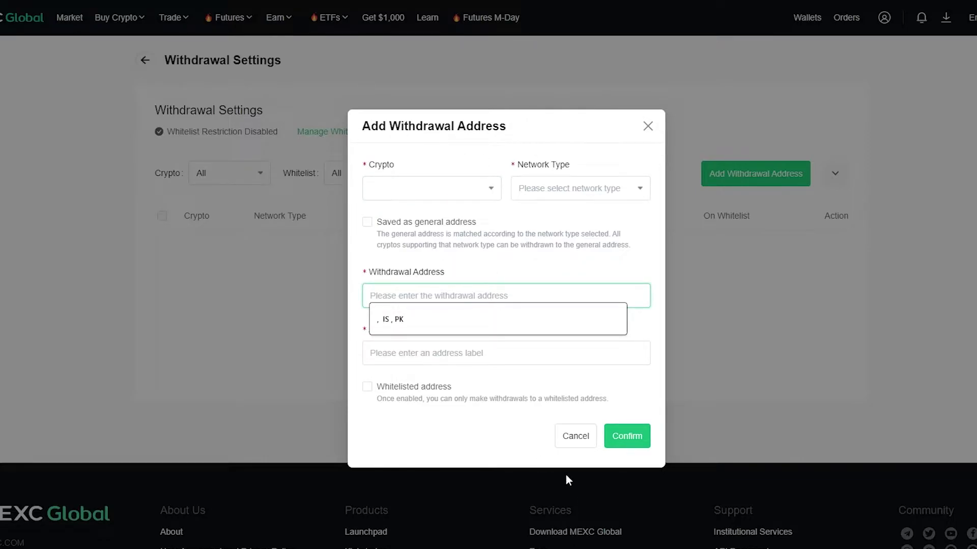
left_click(576, 438)
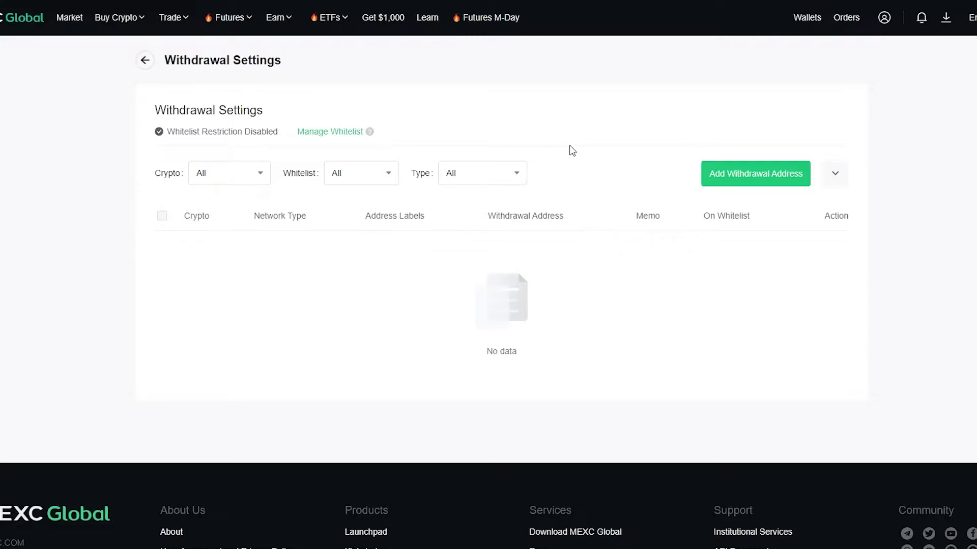
- Go to Wallets > Overview from the account menu
mouse_move(885, 23)
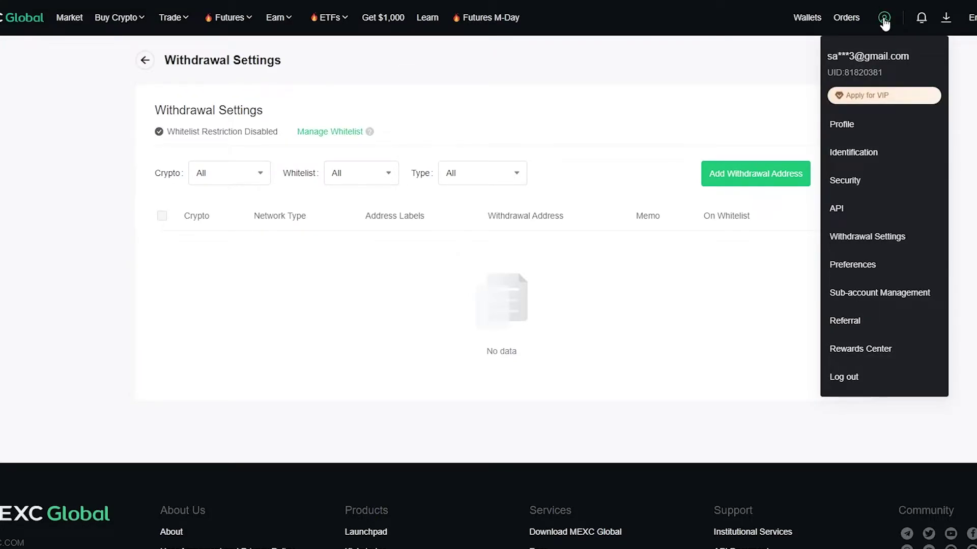
mouse_move(802, 20)
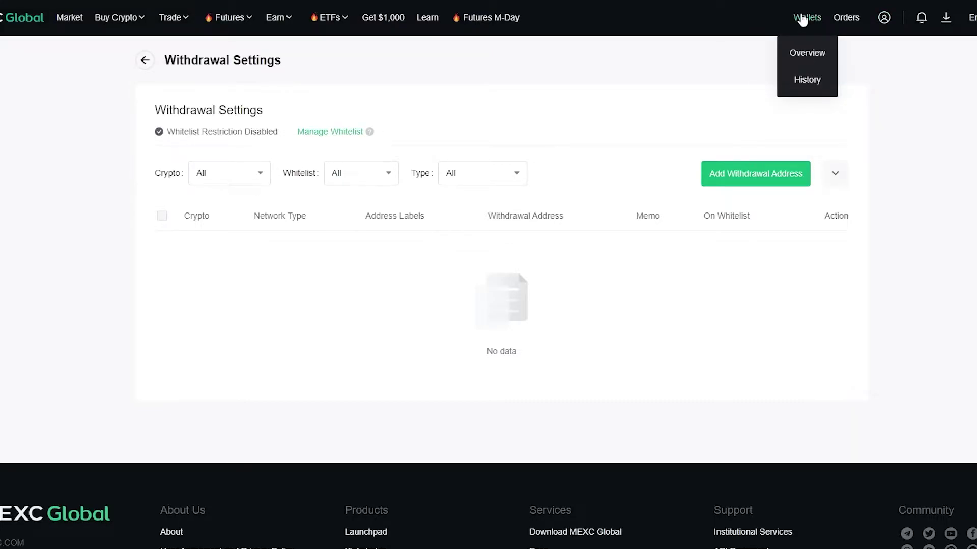
left_click(806, 51)
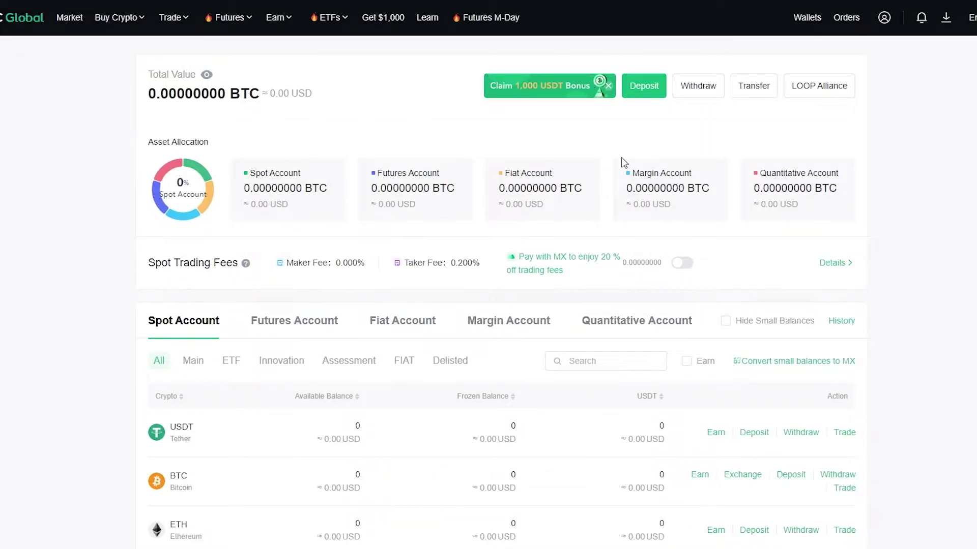
- Start an asset transfer of USDT from Spot Account to Futures Account
left_click(766, 87)
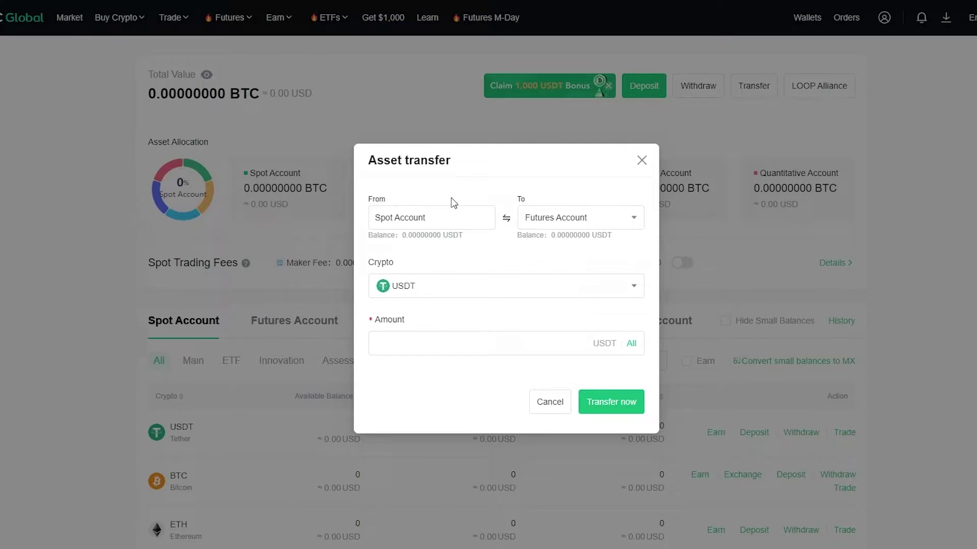
- Review destination and coin options, keep Futures Account and USDT, then cancel the transfer
left_click(561, 216)
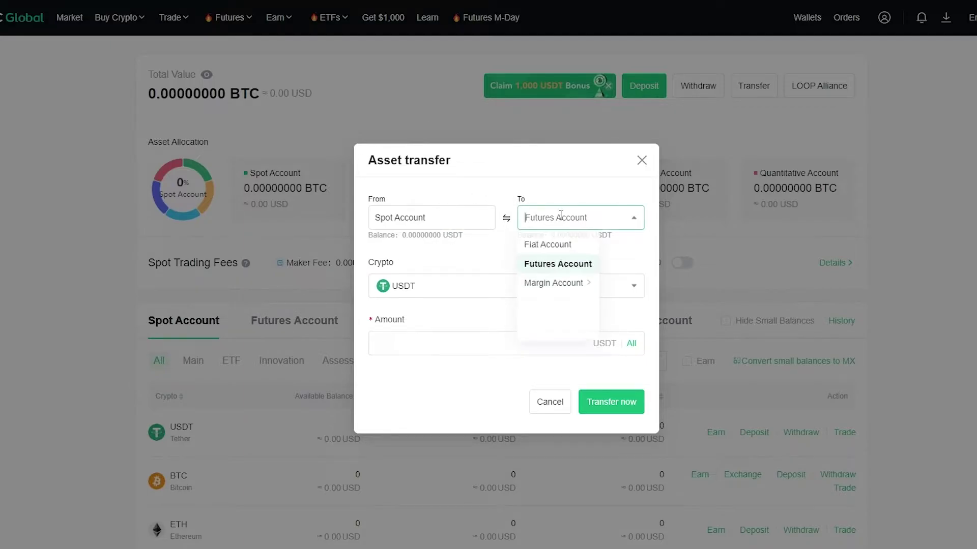
left_click(465, 265)
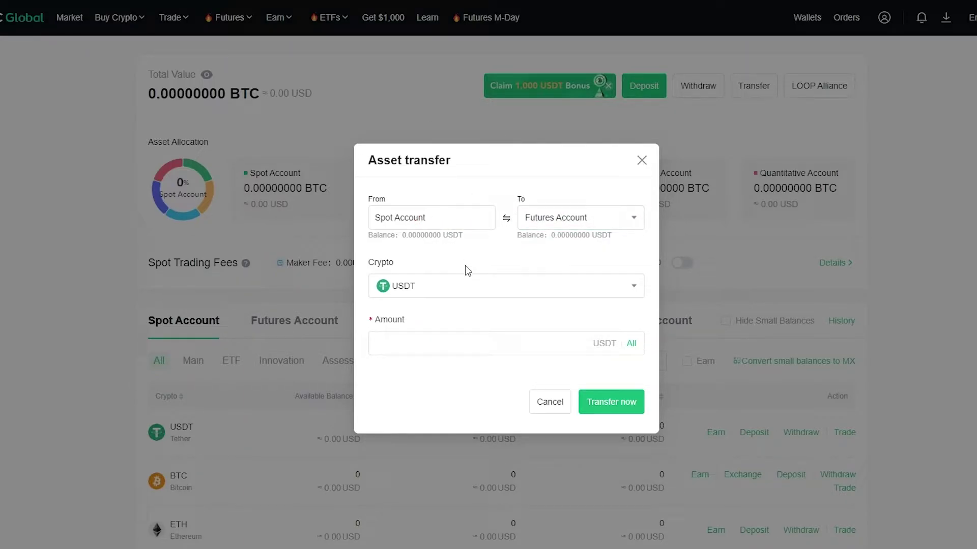
left_click(471, 278)
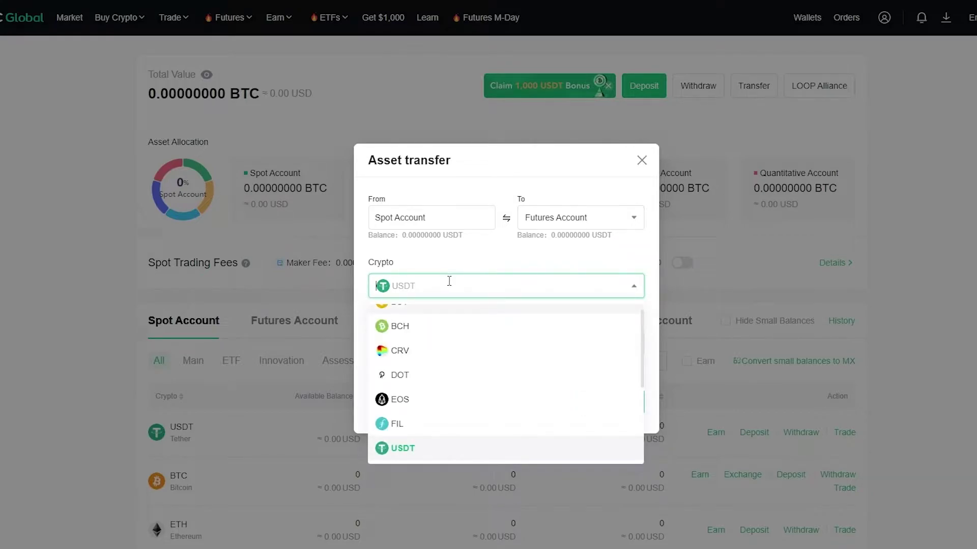
left_click(449, 271)
left_click(434, 346)
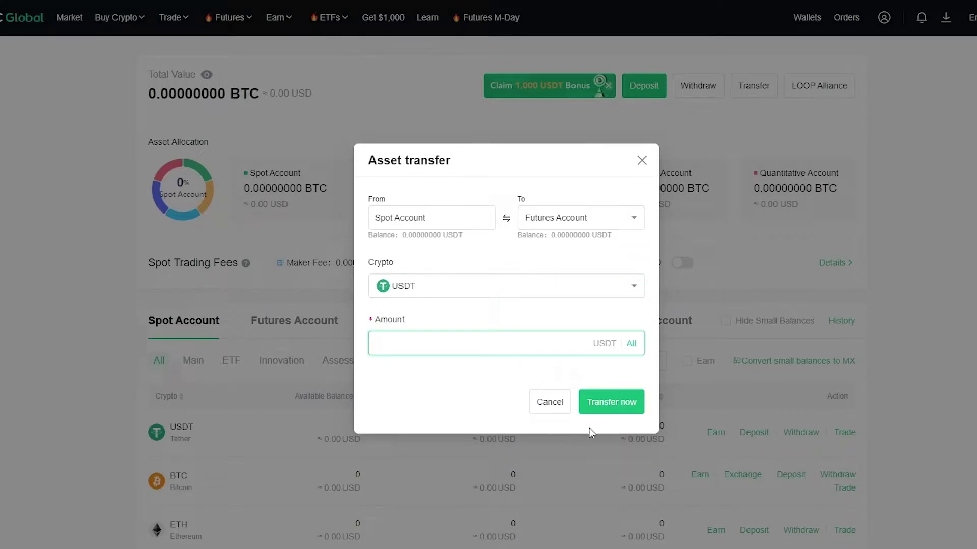
left_click(550, 402)
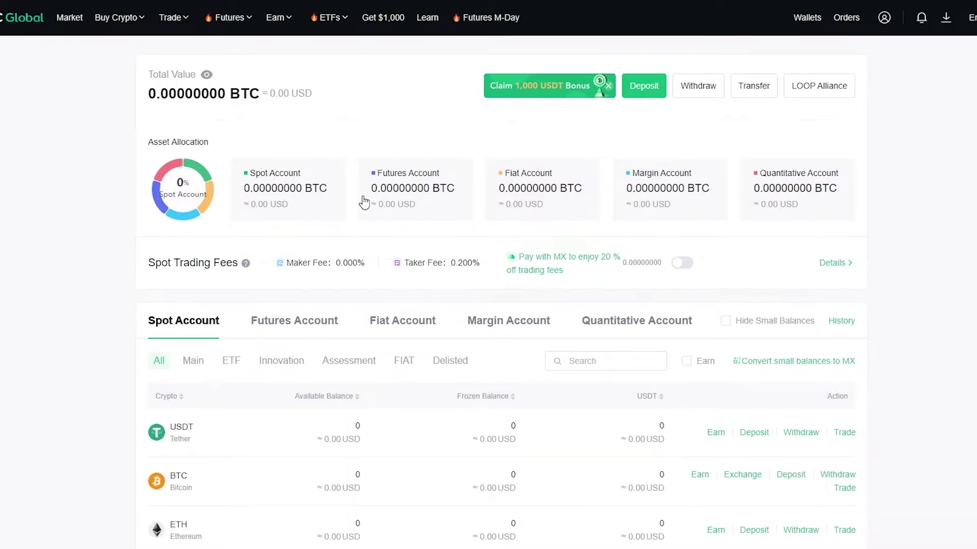
- Show the Futures menu, then the Trade menu's Spot, Margin and Quantitative Trading options
mouse_move(238, 22)
mouse_move(172, 32)
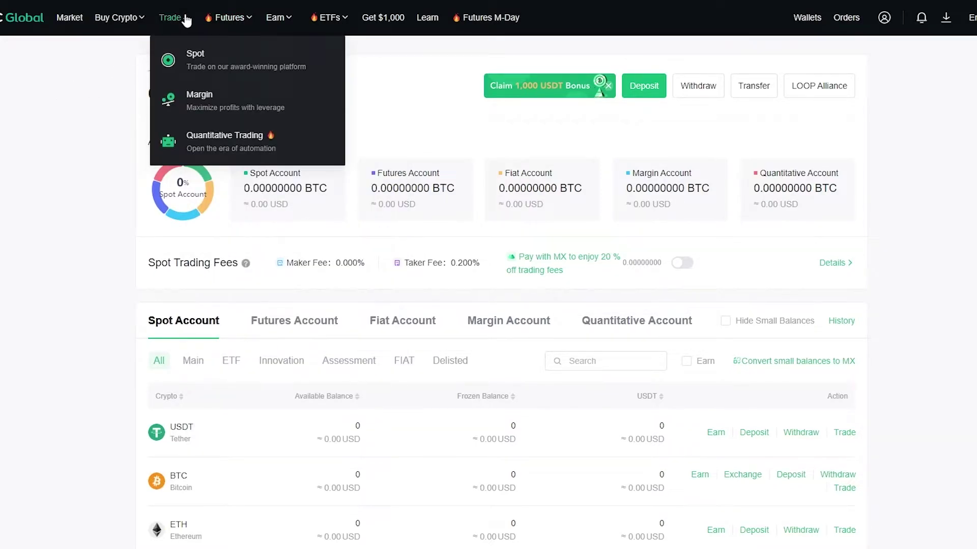
- Open Bitcoin spot trading, dismiss the risk warning, check chart indicators, then switch to 1X-200X Futures
left_click(240, 78)
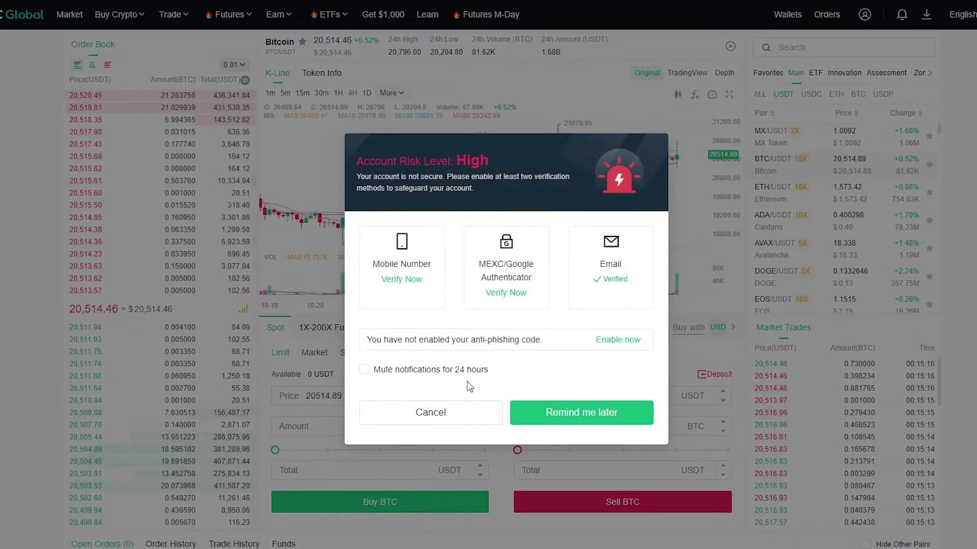
left_click(451, 412)
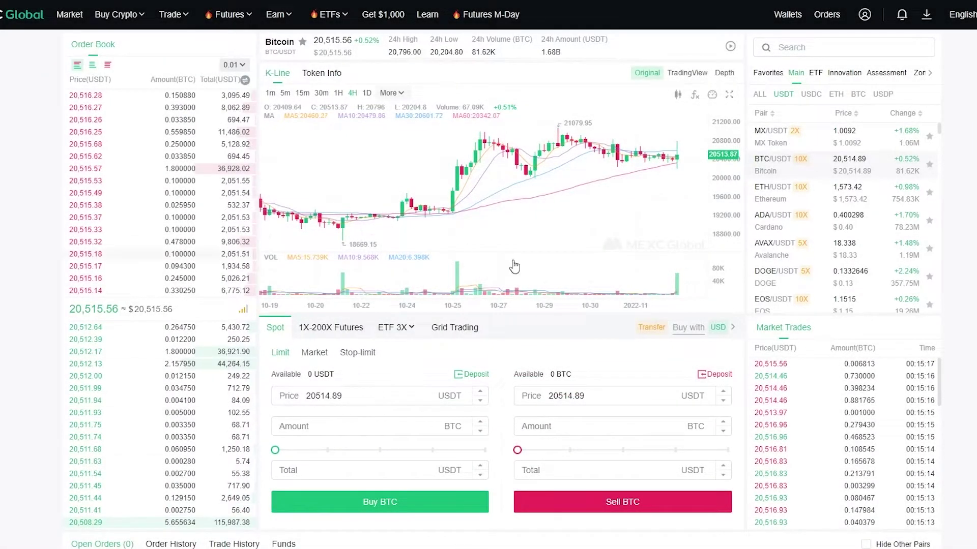
left_click(692, 97)
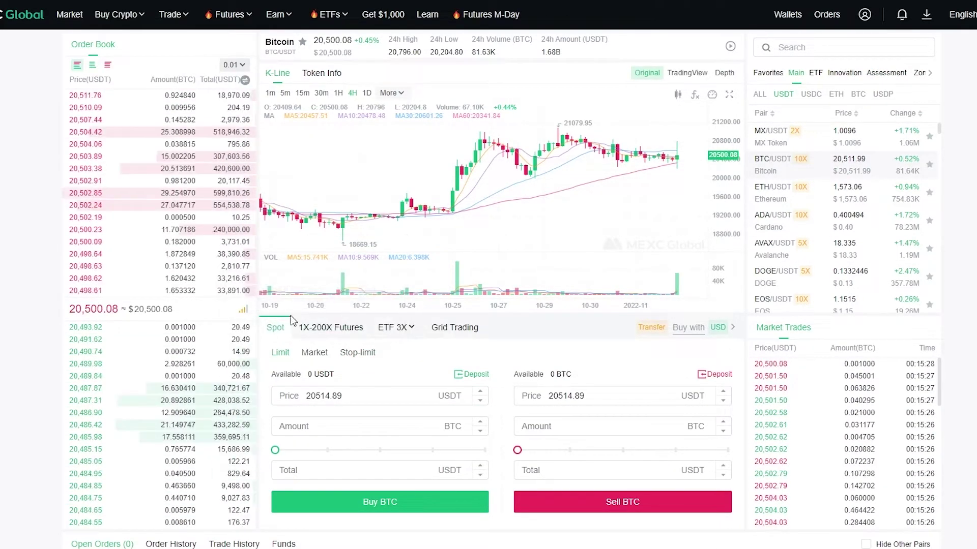
left_click(333, 328)
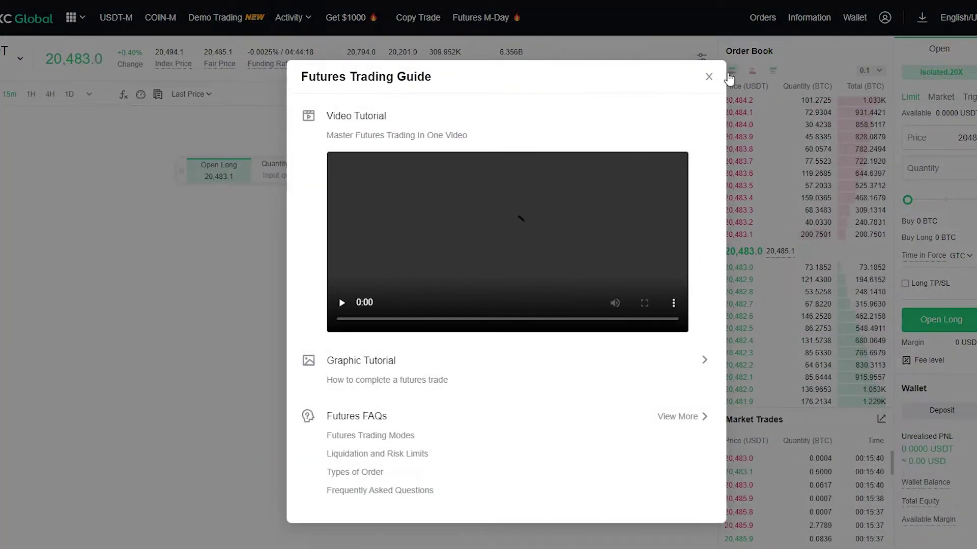
- Close the Futures Trading Guide dialog
left_click(706, 78)
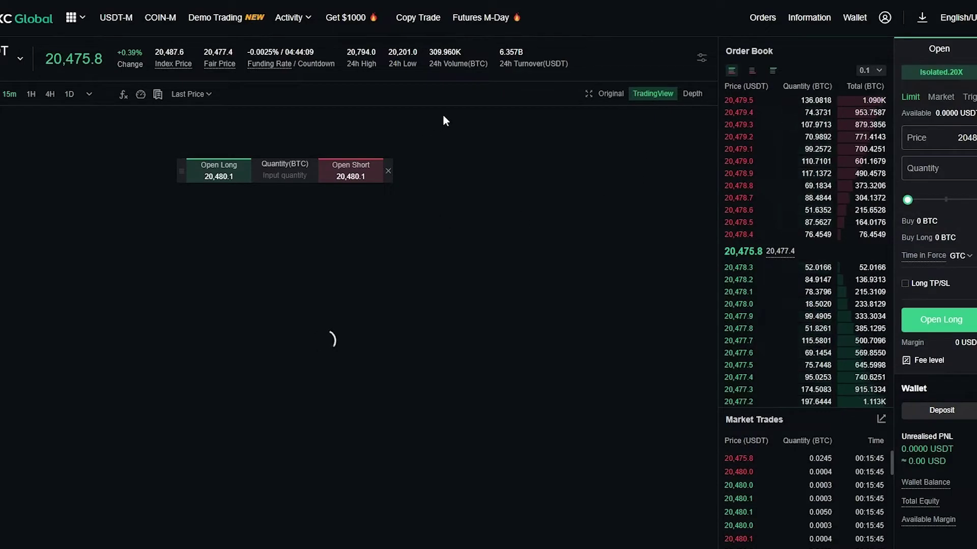
- Dismiss the Open Long / Open Short quick-order bar so the 15-minute BTC USDT chart shows
left_click(388, 171)
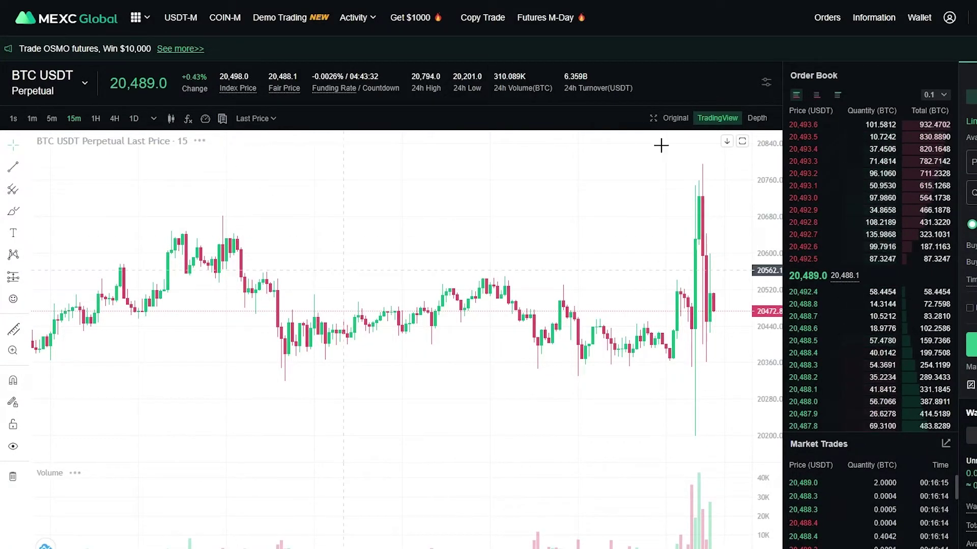
- Zoom the 15-minute chart in on the recent spike above 20,760, last price near 20,488
scroll(802, 185, "down", 3)
scroll(802, 187, "up", 3)
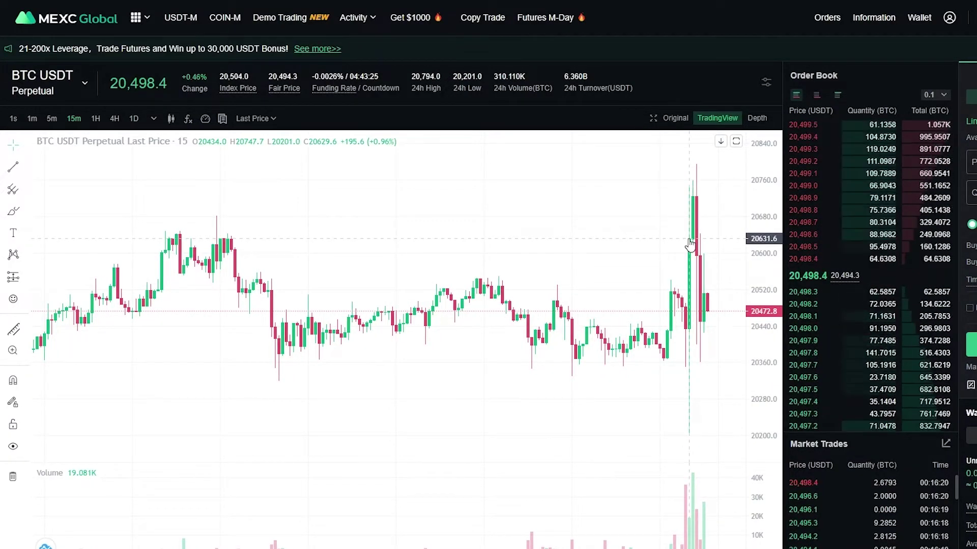
scroll(689, 244, "up", 2)
scroll(689, 244, "up", 2)
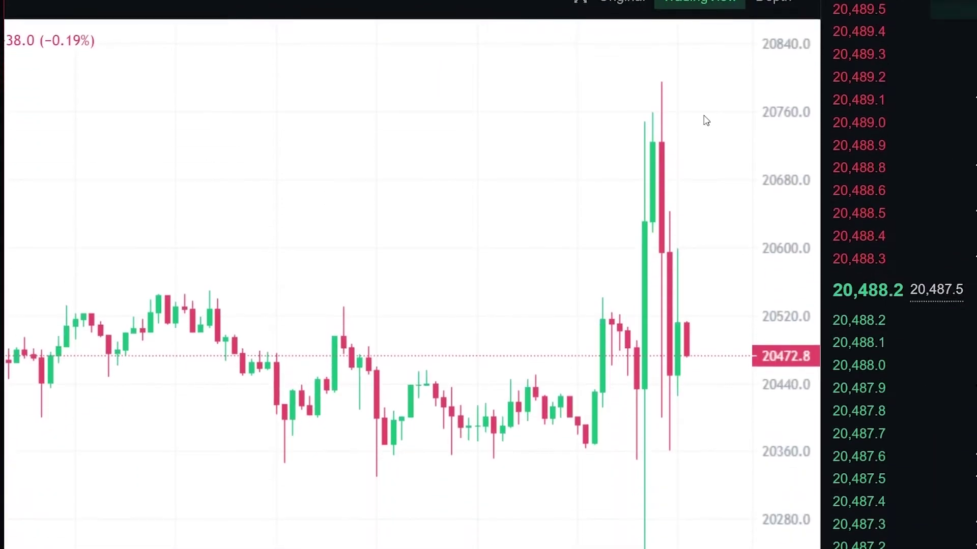
scroll(902, 270, "down", 3)
scroll(903, 270, "up", 2)
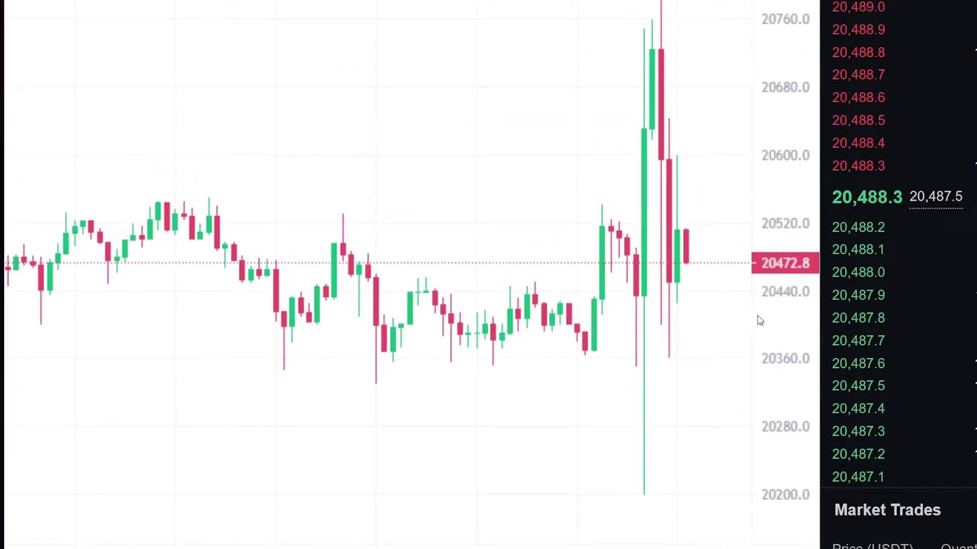